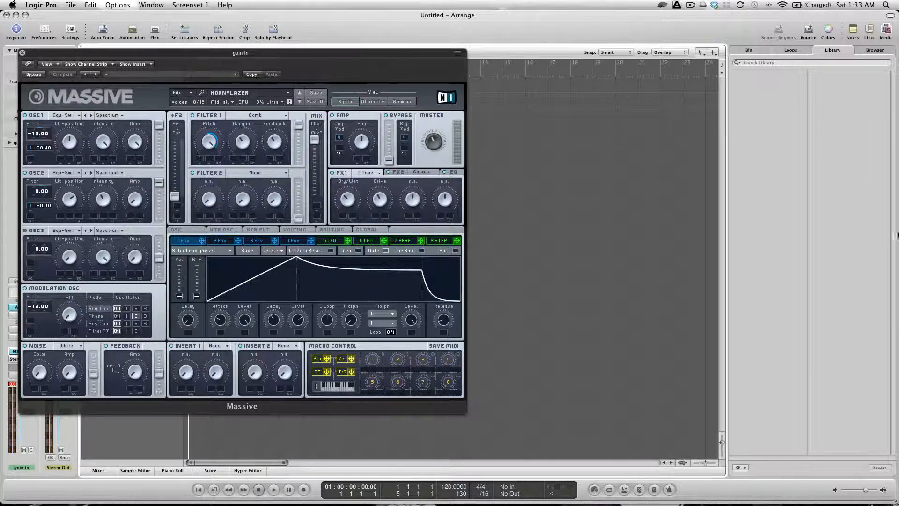
- Switch to the SoundCloud page in Firefox, play part of the Odo Island track, pause it and minimise the browser windows
mouse_move(225, 499)
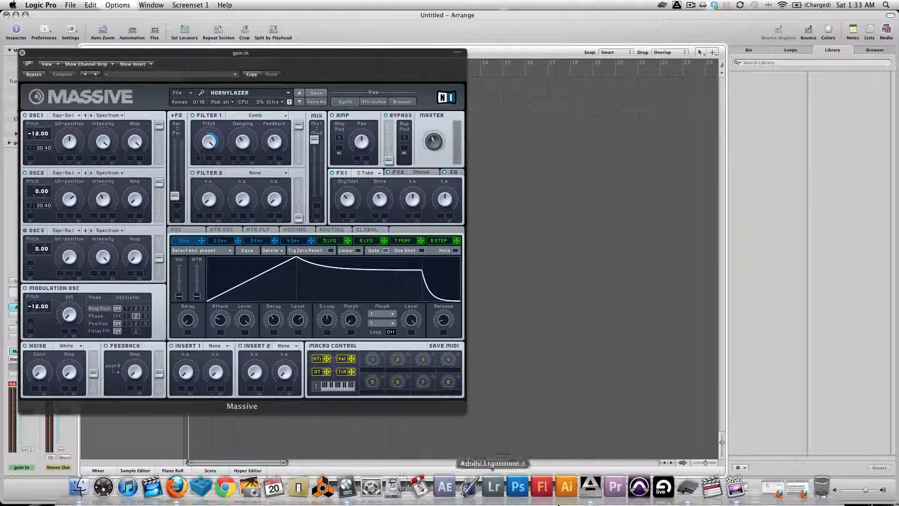
left_click(788, 499)
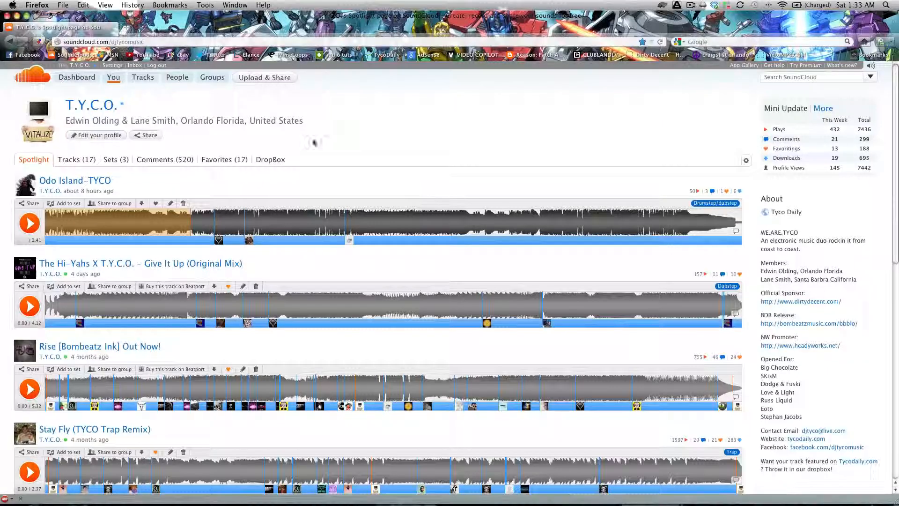
left_click(29, 223)
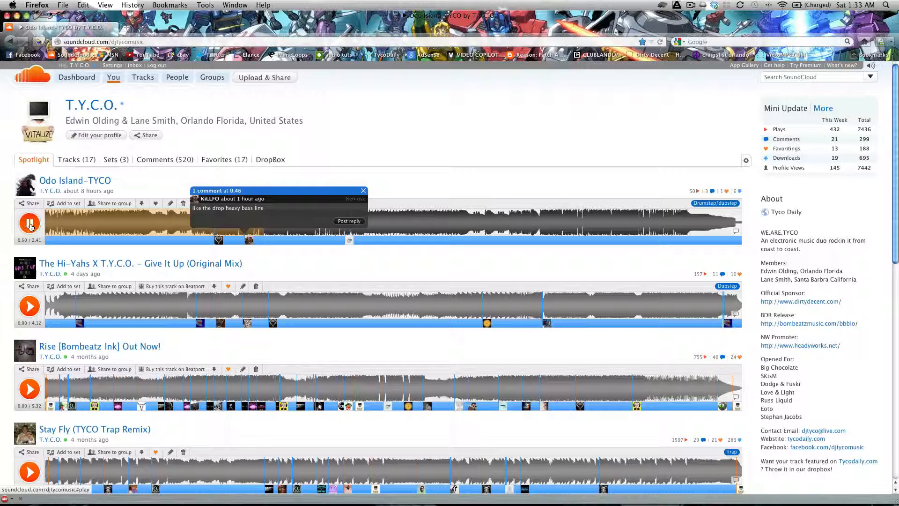
left_click(30, 225)
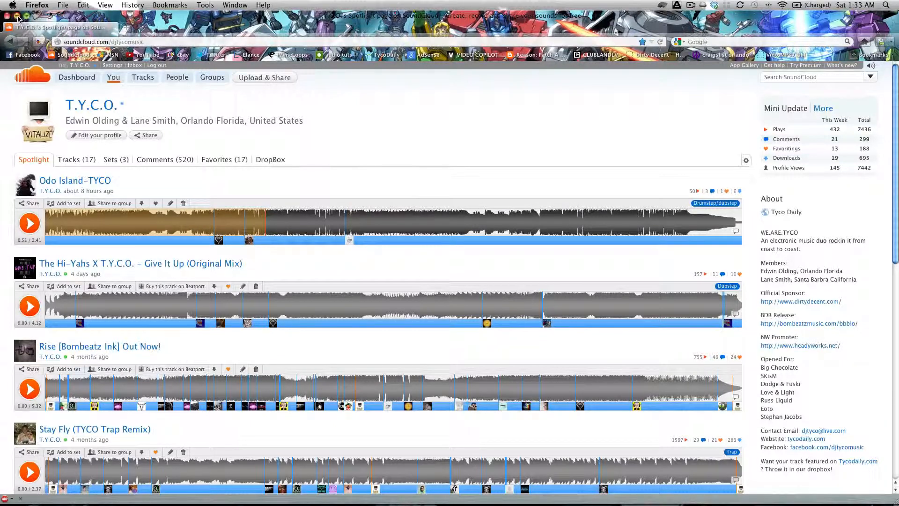
left_click(17, 17)
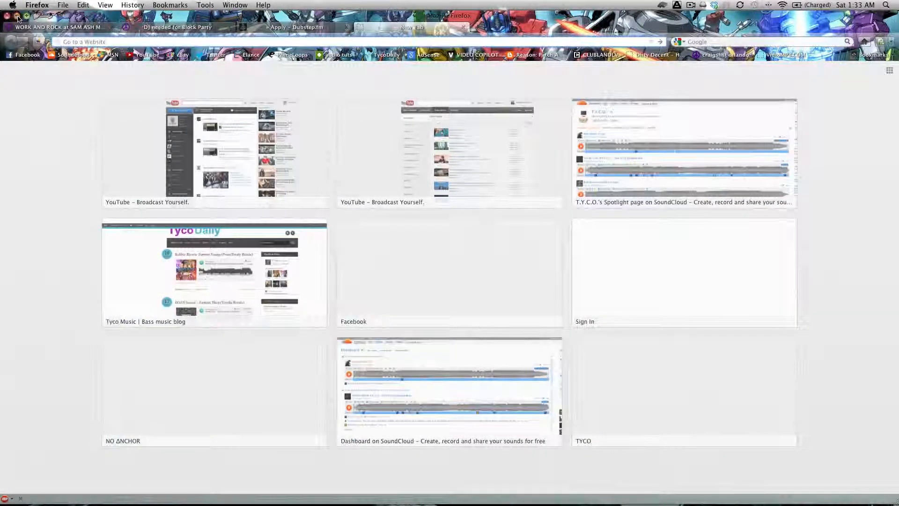
left_click(17, 17)
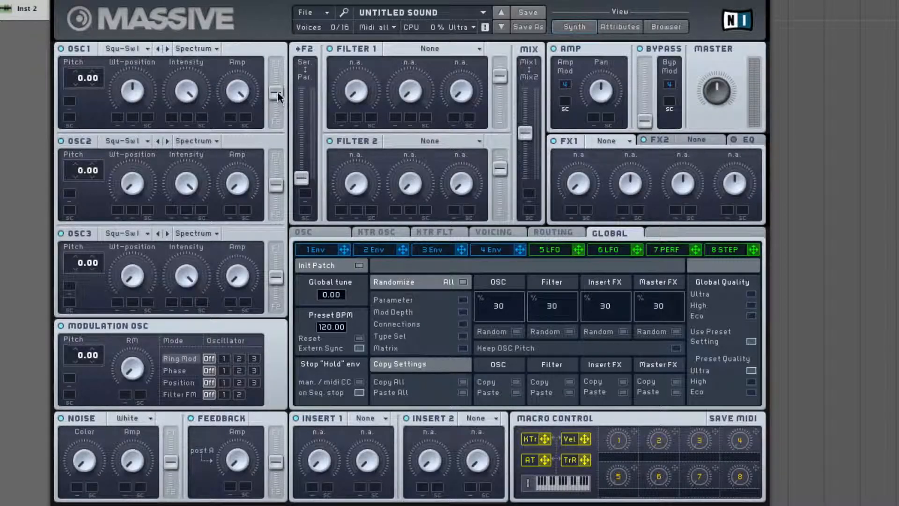
- Route OSC1 fully to Filter 1, Filter 1's output to Mix1, and the mix balance fully to Mix1
left_click_drag(277, 93, 276, 61)
left_click_drag(504, 76, 508, 46)
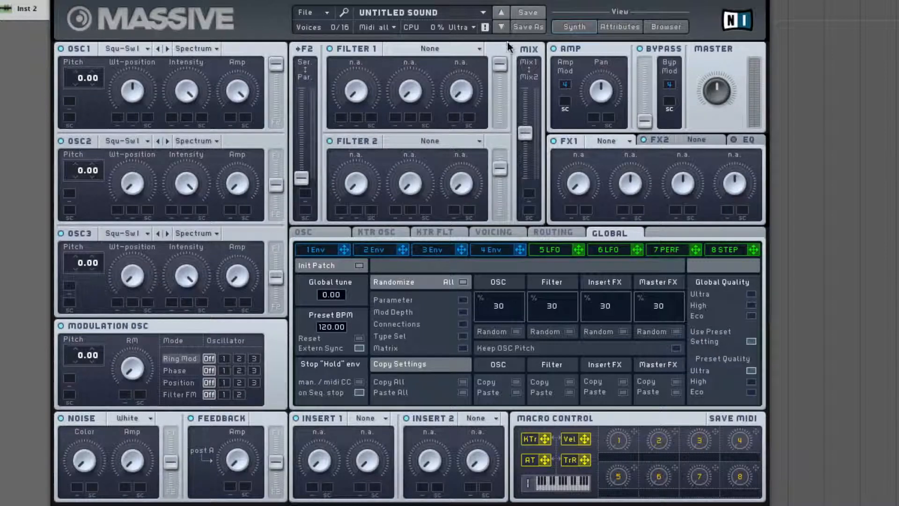
left_click_drag(525, 134, 526, 88)
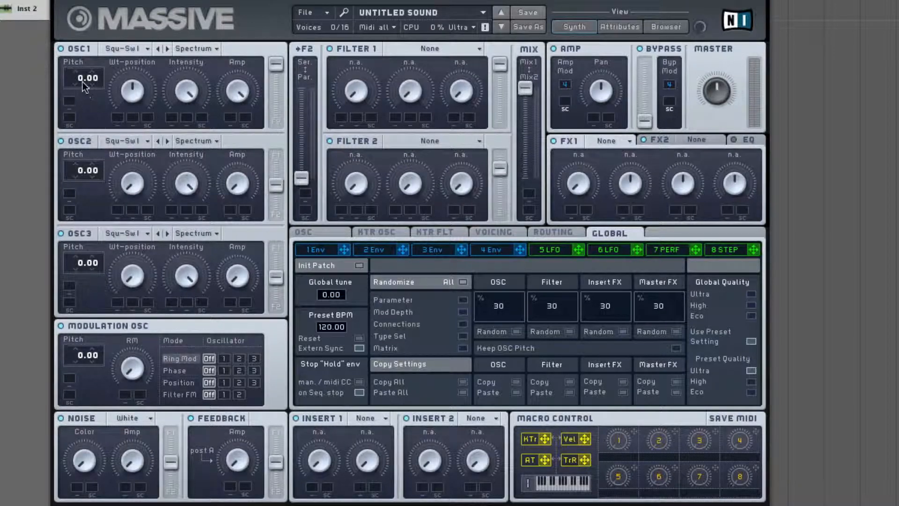
- Set OSC1's pitch to -12.00 and modulate it by 30.00 with Envelope 1, reshaped with a longer attack and higher decay level
left_click_drag(80, 82, 81, 92)
left_click(318, 250)
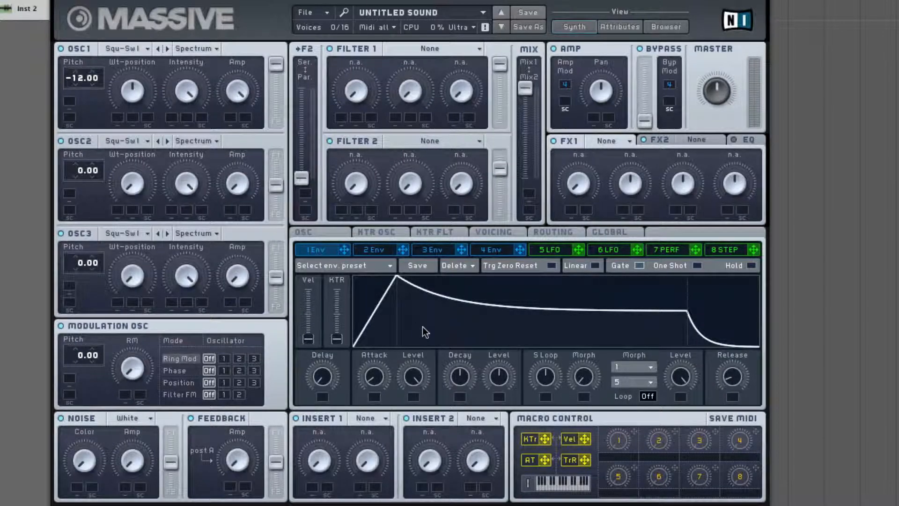
left_click_drag(395, 327, 487, 300)
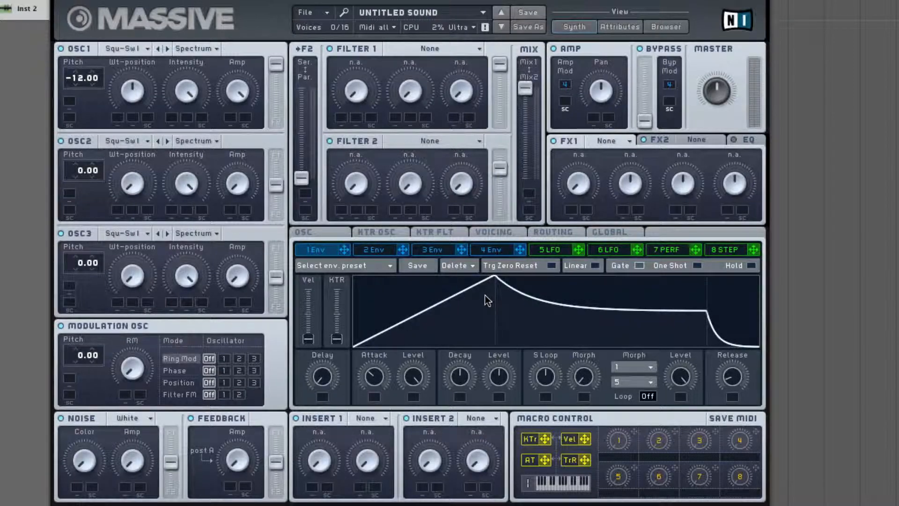
left_click_drag(568, 313, 569, 304)
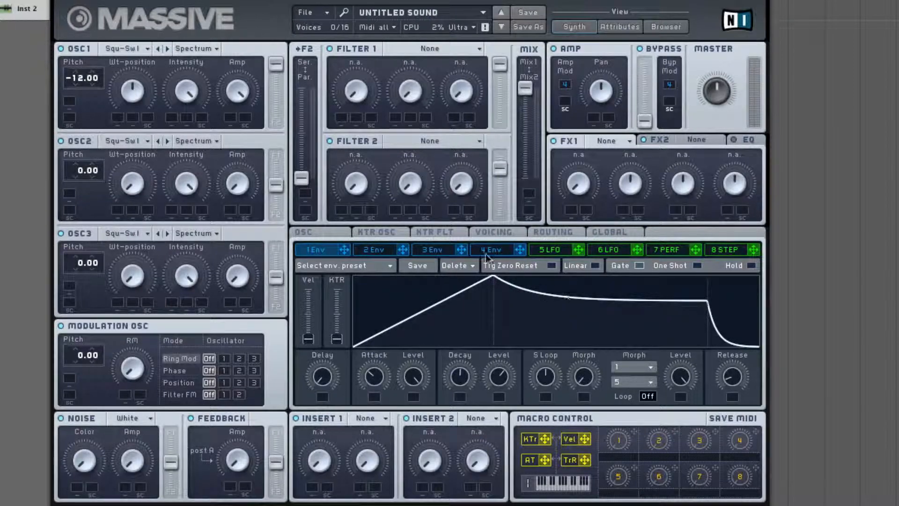
left_click_drag(344, 253, 112, 58)
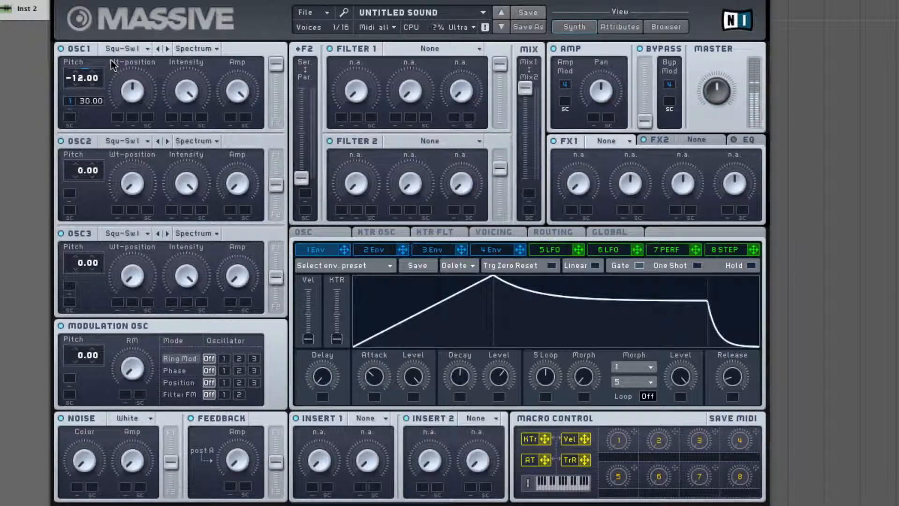
- Set Filter 1 to Comb with maximum pitch modulated by Envelope 1, and damping and feedback just below halfway
left_click(411, 53)
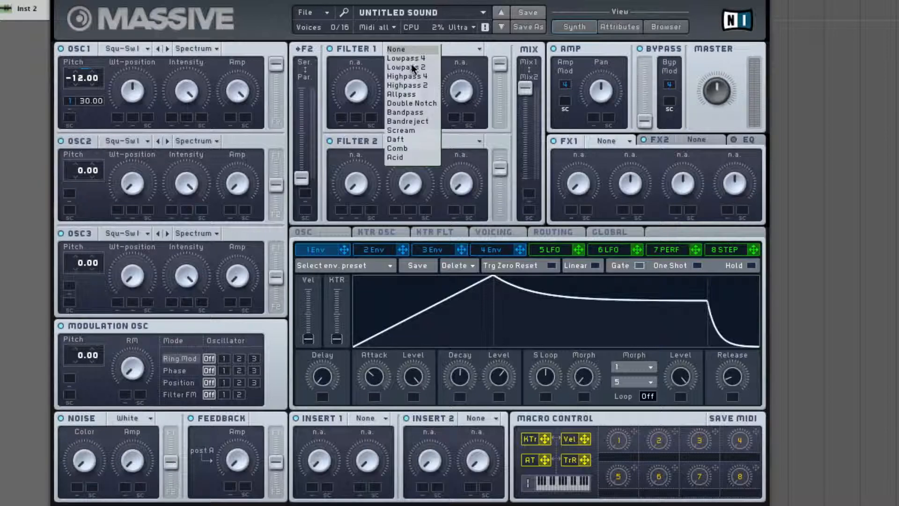
left_click(405, 141)
left_click_drag(359, 92, 332, 19)
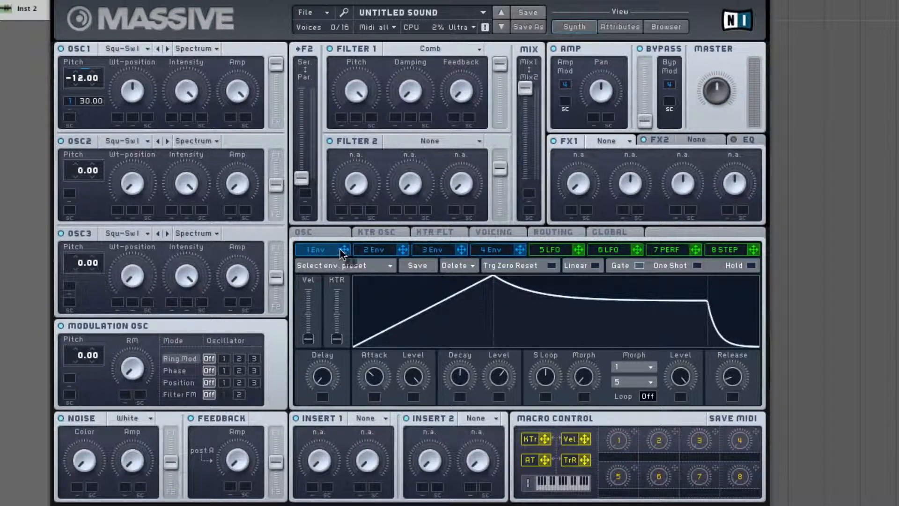
left_click_drag(344, 249, 339, 155)
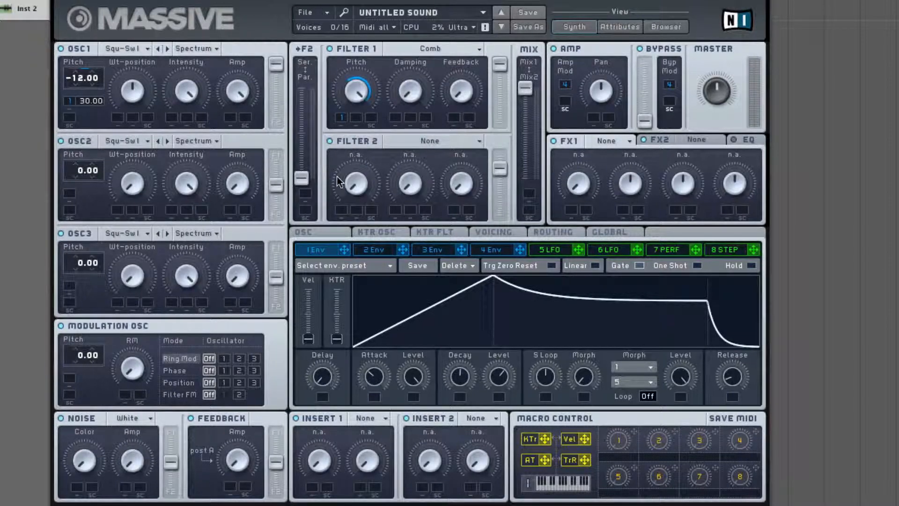
left_click_drag(410, 94, 406, 40)
left_click_drag(458, 99, 453, 59)
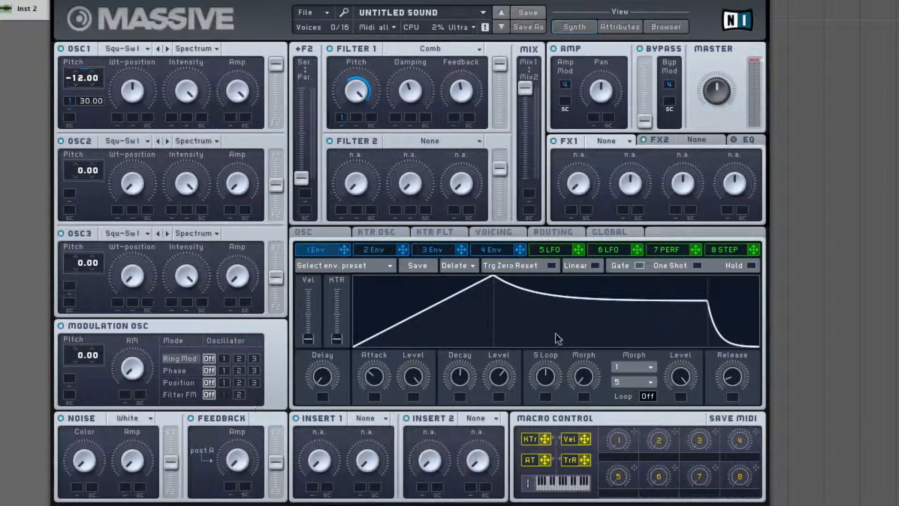
- Load the C Tube effect in FX1 with a low dry/wet amount and slightly reduced drive
left_click(605, 141)
left_click(633, 277)
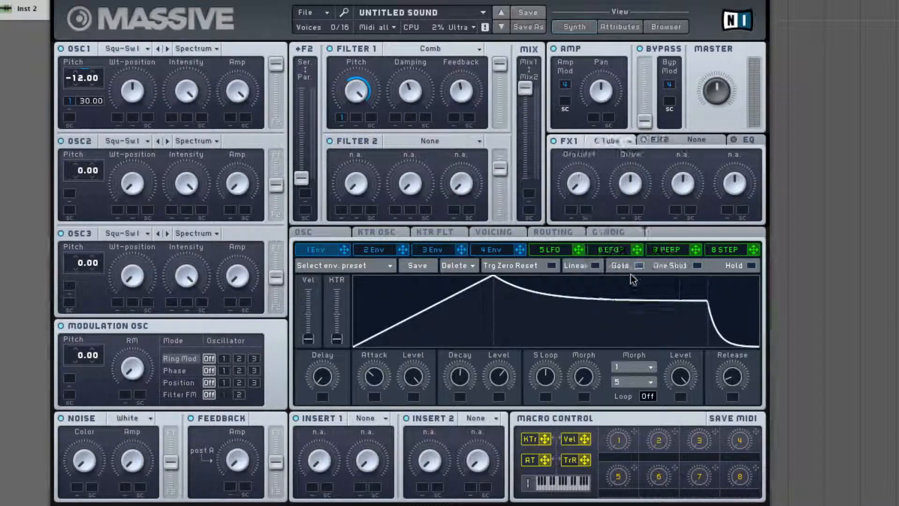
left_click_drag(582, 188, 576, 158)
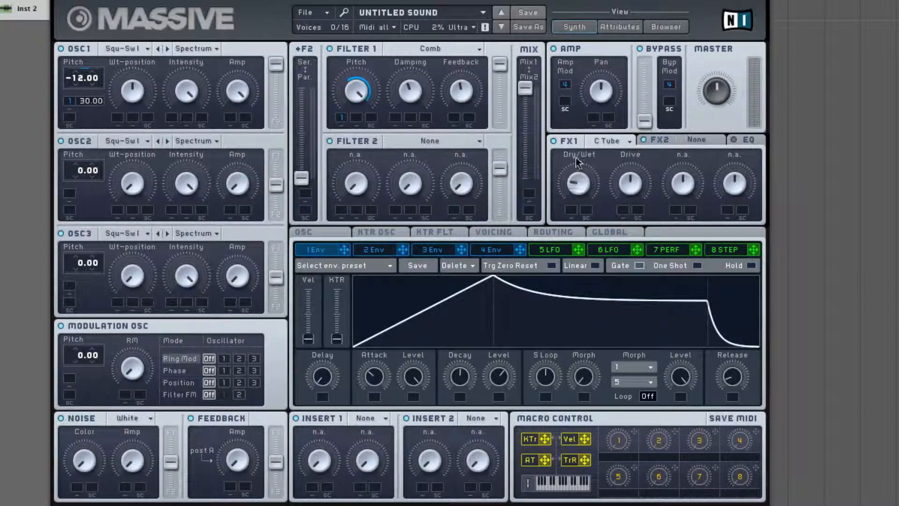
left_click_drag(628, 180, 628, 194)
- Load Chorus in FX2 with a low dry/wet amount and reduced rate, offset and depth
left_click(692, 141)
left_click(697, 141)
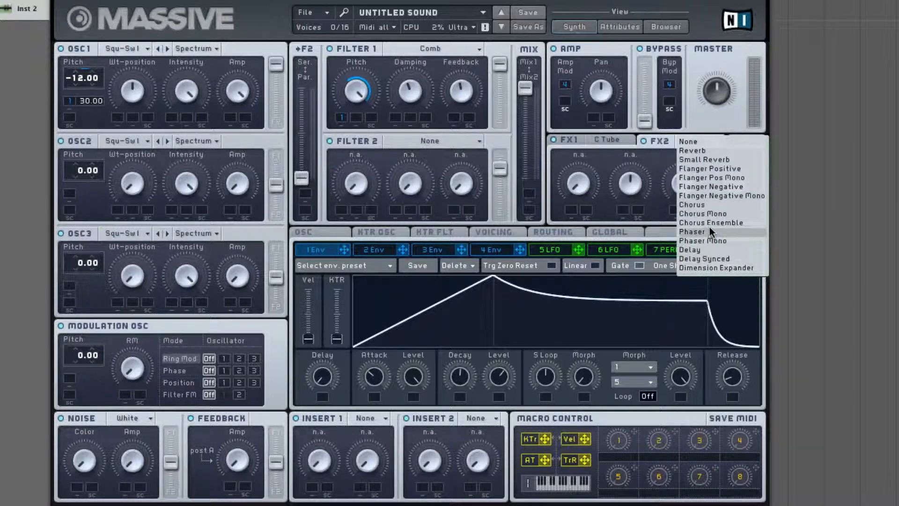
left_click(709, 206)
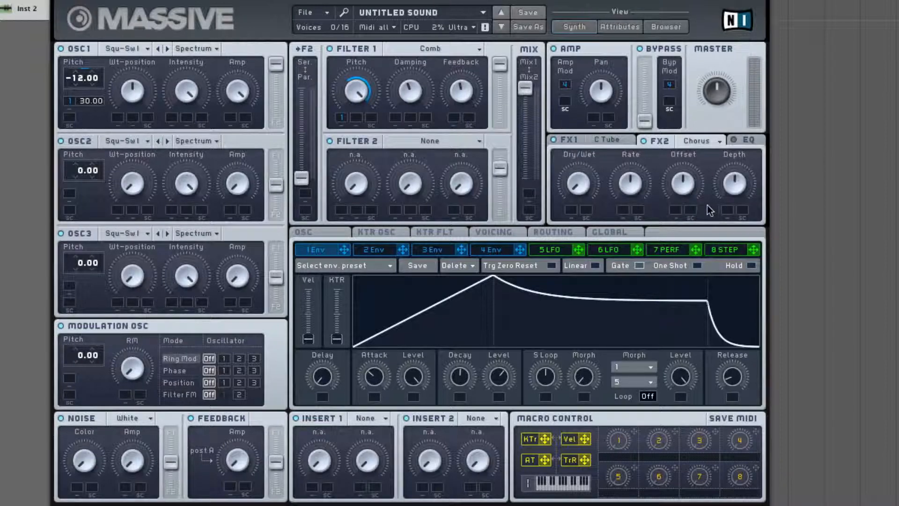
left_click_drag(581, 183, 581, 158)
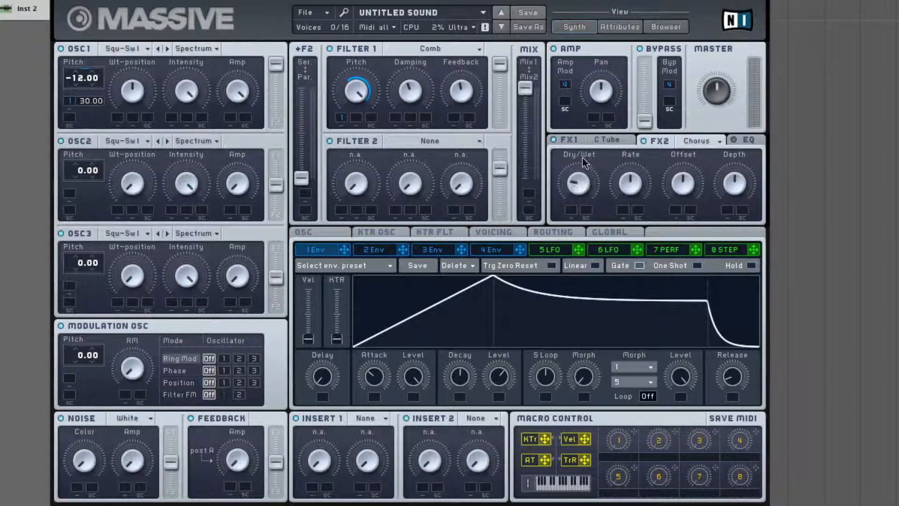
left_click_drag(615, 183, 668, 216)
left_click_drag(733, 186, 717, 211)
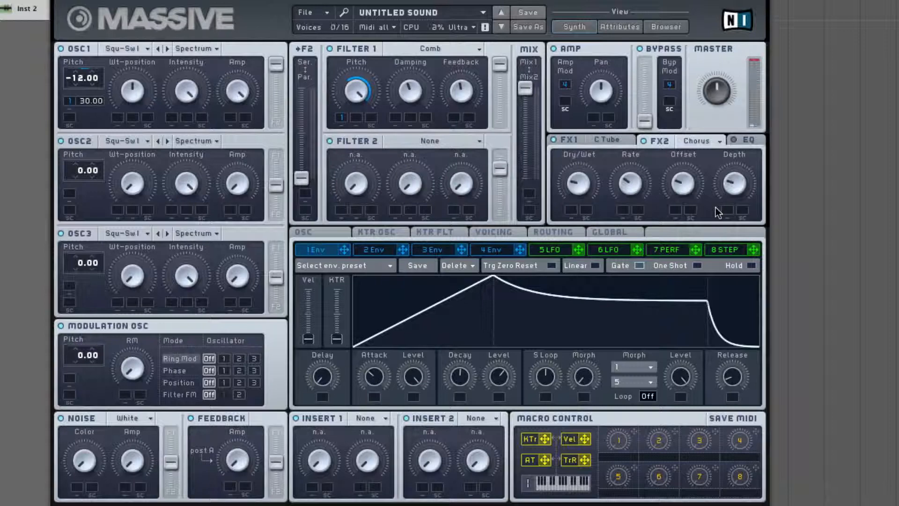
- Enable the EQ with slightly raised boost, frequency and high shelf, and fine-tune Envelope 1's attack and decay level
left_click(734, 141)
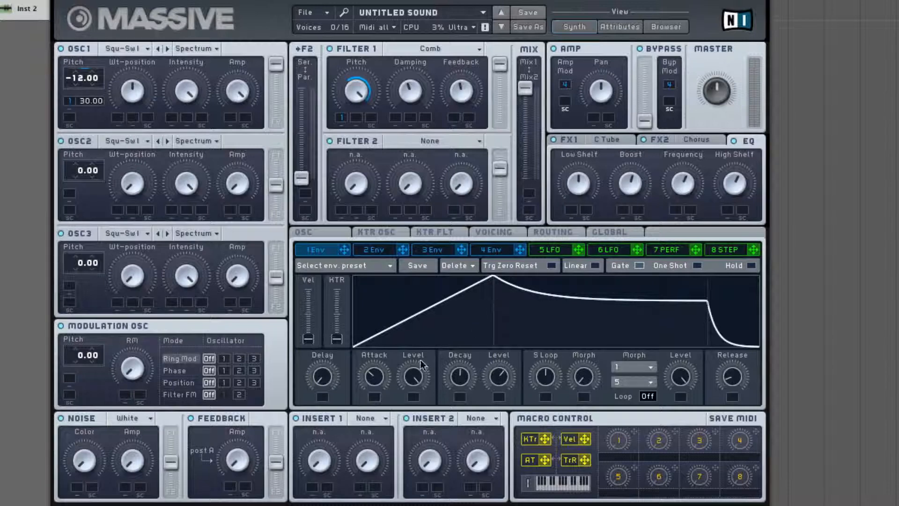
left_click_drag(383, 376, 374, 378)
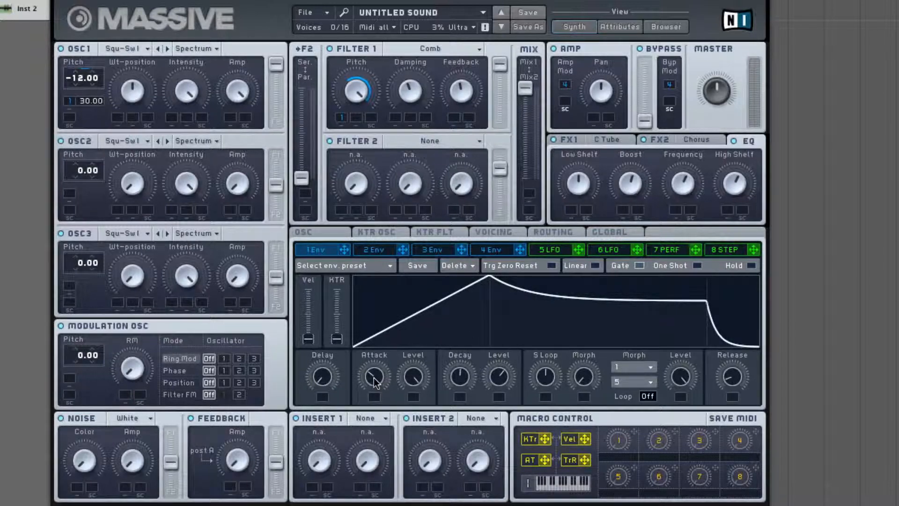
left_click_drag(499, 383, 497, 369)
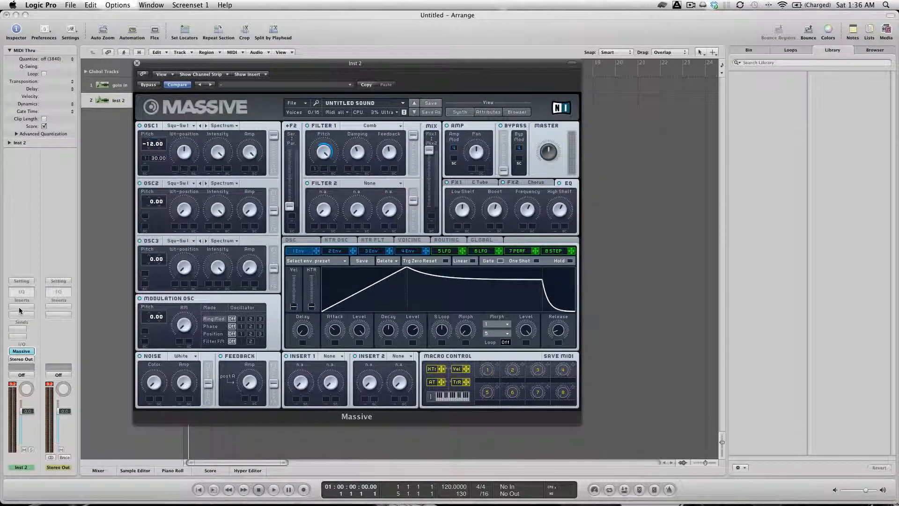
- Insert a stereo AVerb reverb on the Inst 2 channel with its mix at 2%, and move the Massive window clear of it
left_click(20, 305)
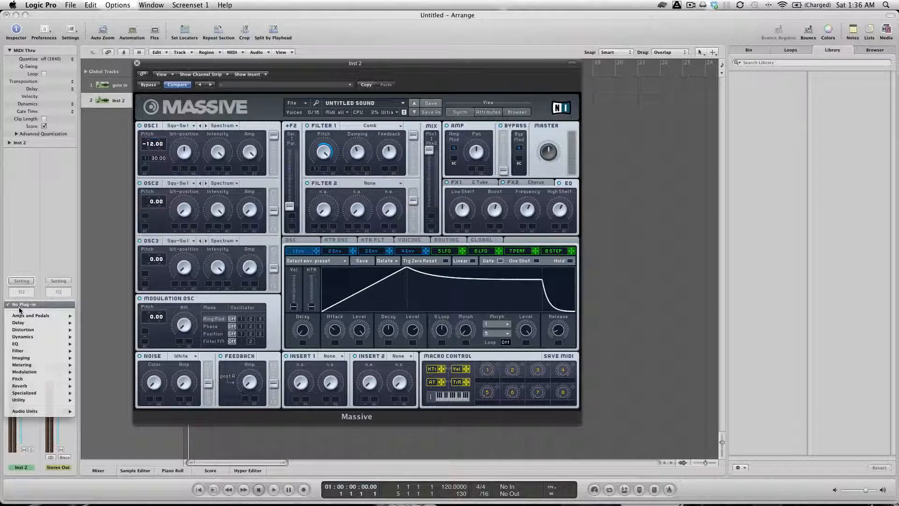
mouse_move(28, 386)
mouse_move(100, 387)
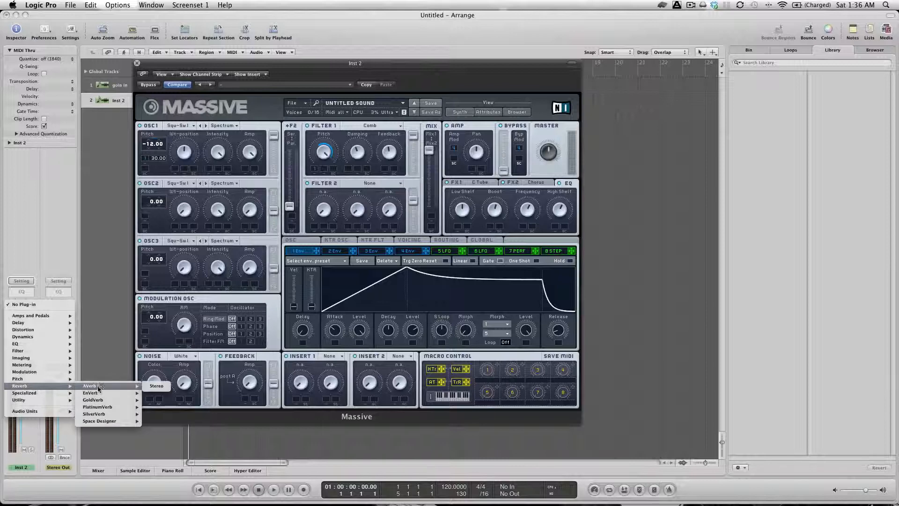
left_click(156, 386)
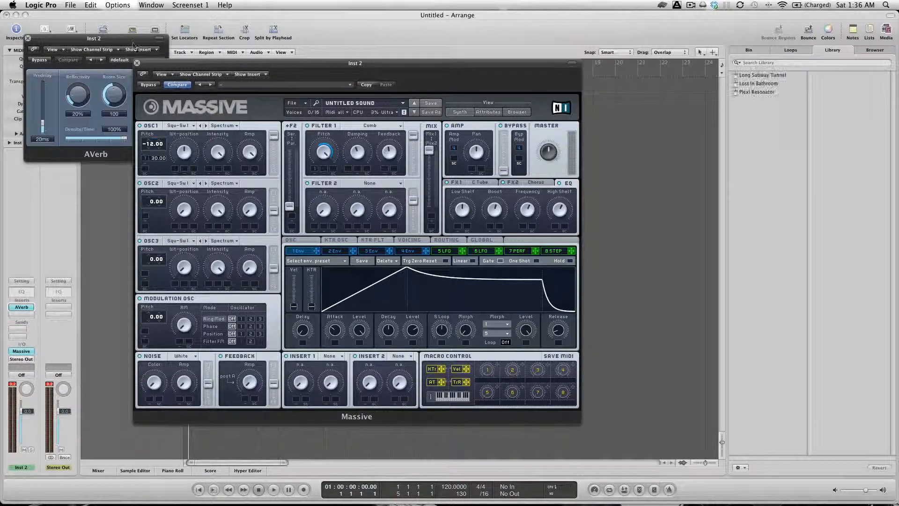
left_click(134, 42)
left_click_drag(153, 123, 153, 125)
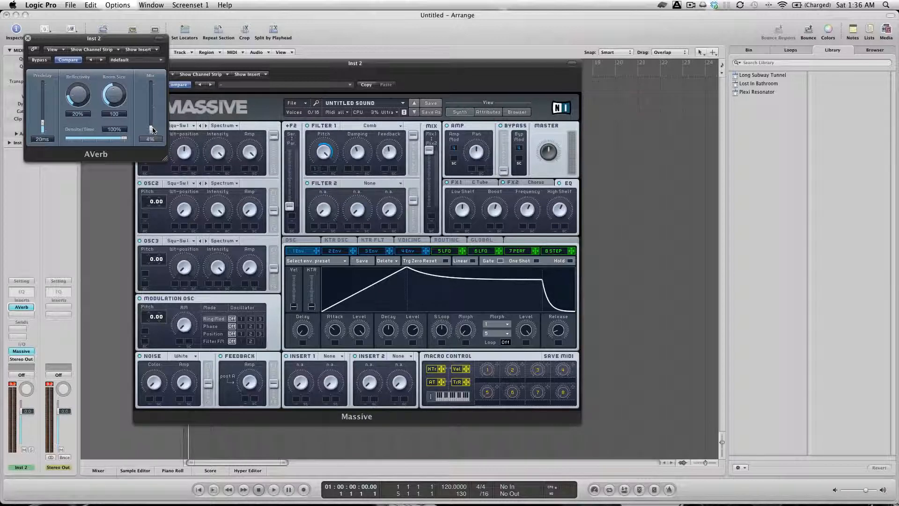
left_click_drag(152, 131, 152, 132)
left_click_drag(258, 66, 294, 65)
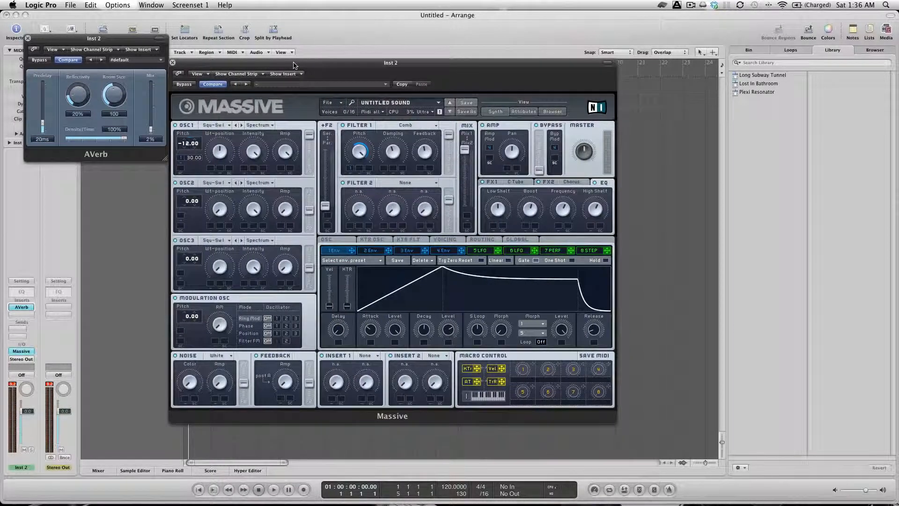